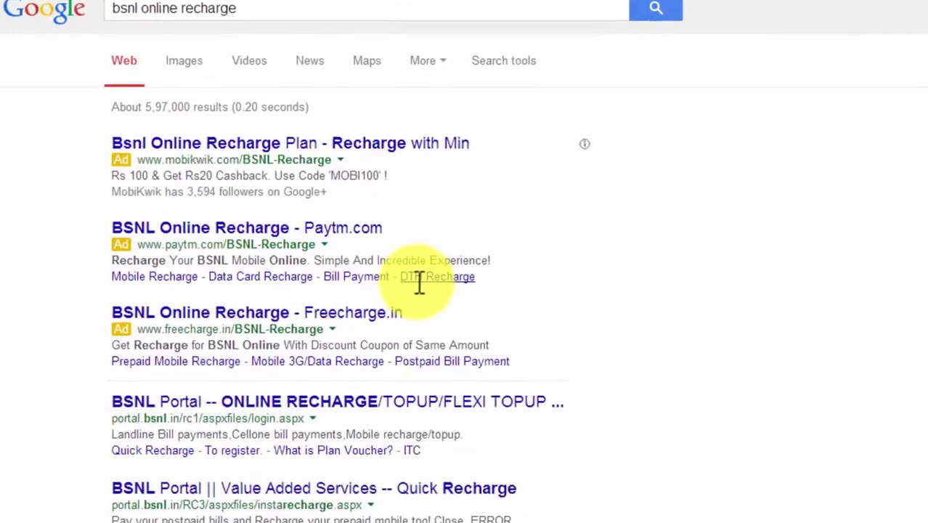
scroll(727, 320, down, 2)
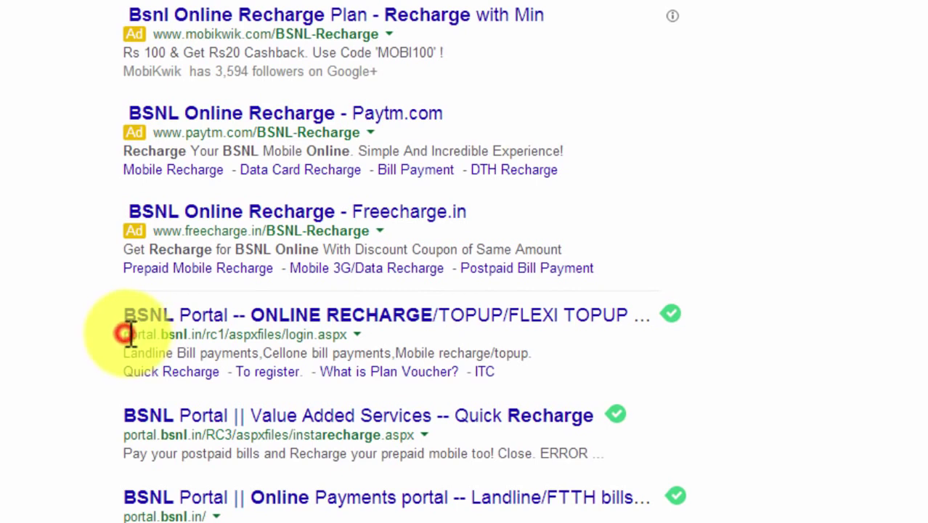
drag(125, 334, 360, 347)
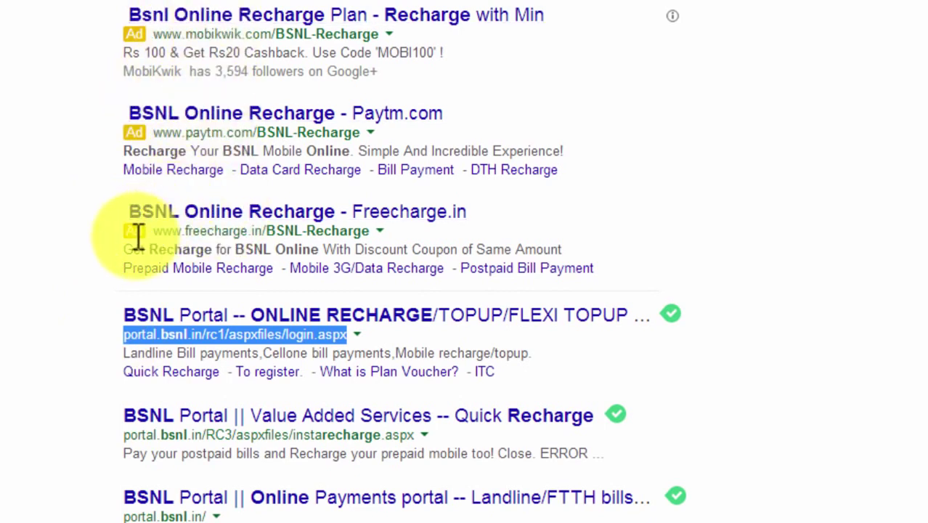
click(16, 329)
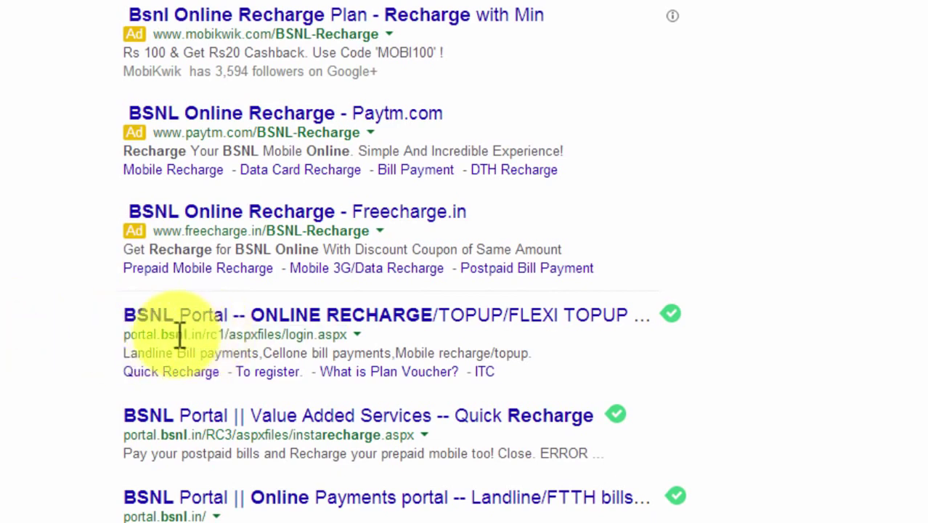
drag(125, 334, 190, 335)
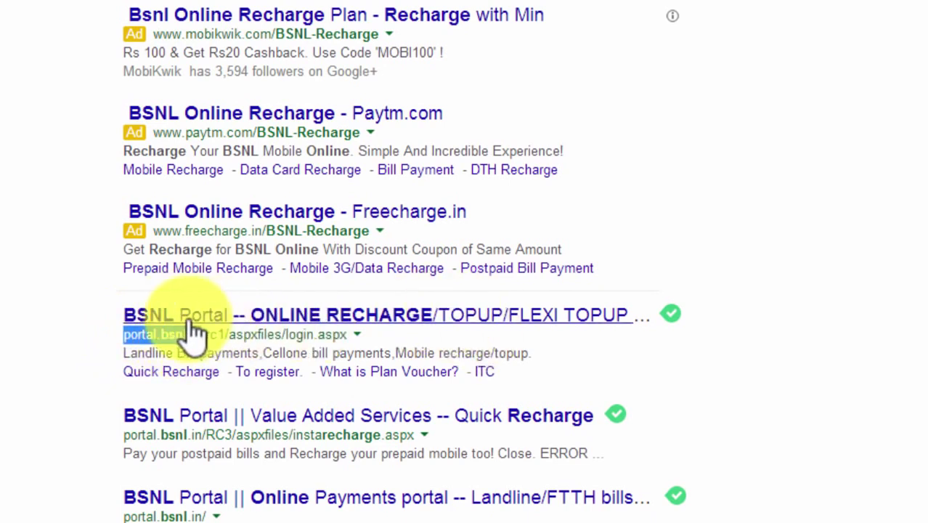
- Open the BSNL online recharge result and log in with the account's username and password
click(443, 320)
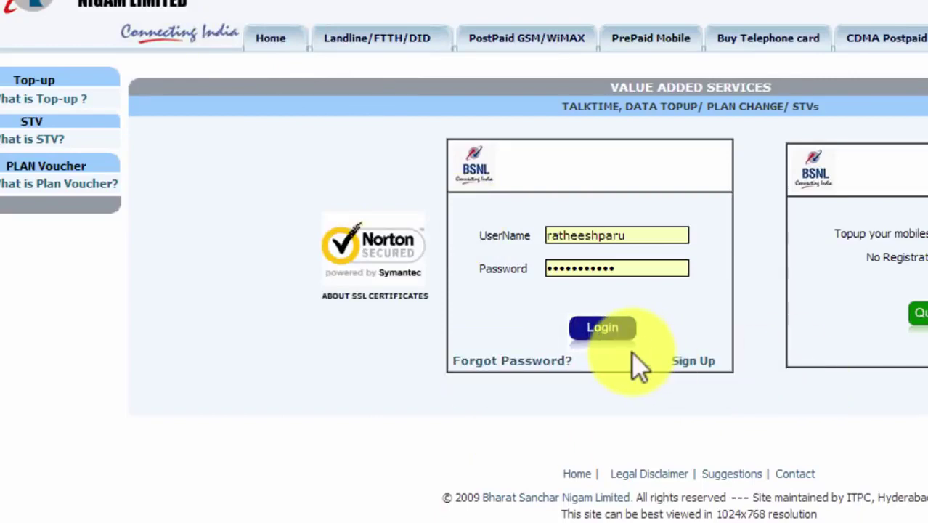
click(694, 363)
scroll(712, 342, down, 2)
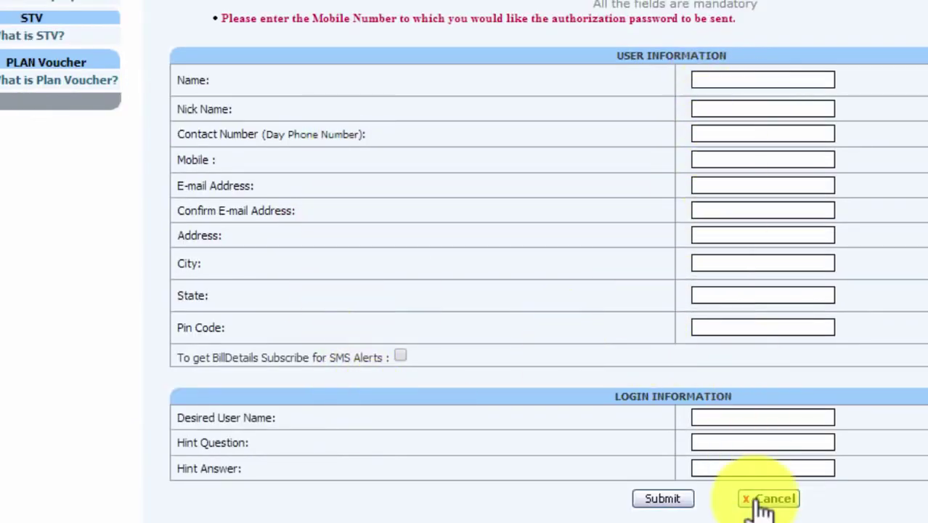
scroll(414, 299, up, 2)
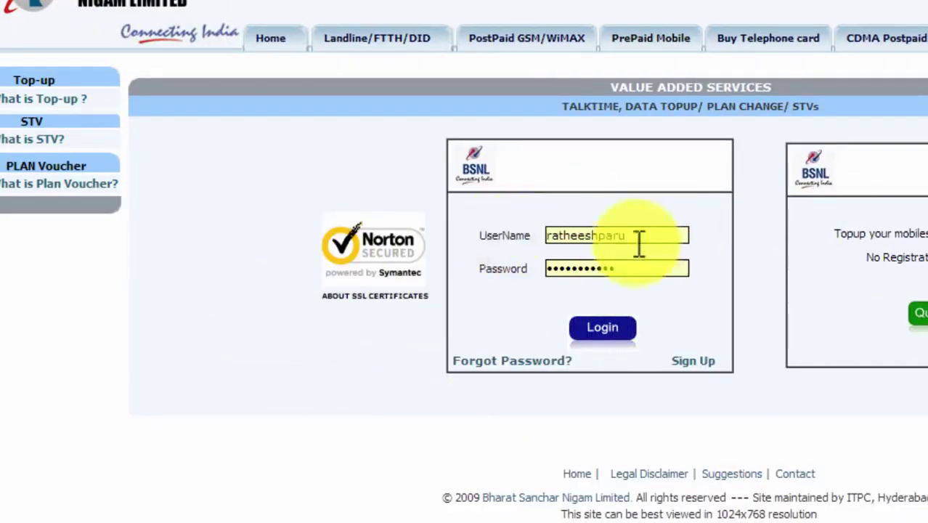
click(606, 336)
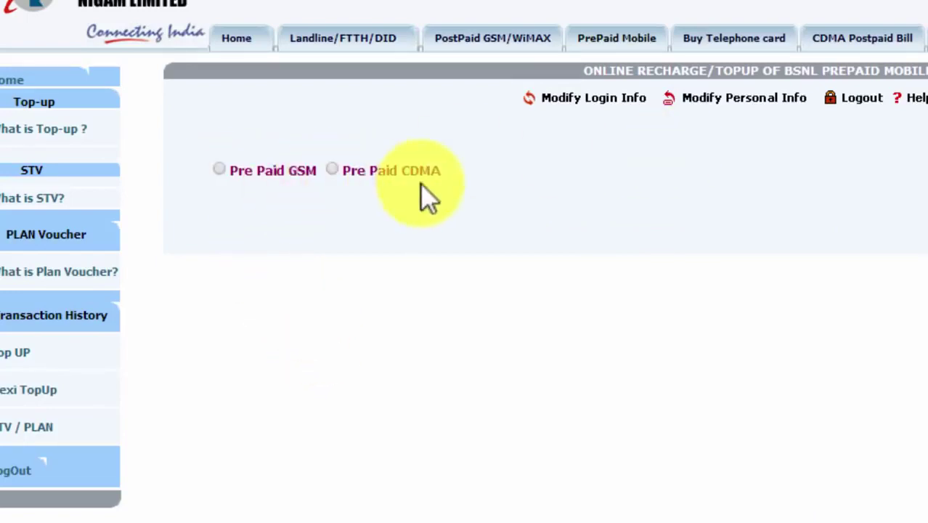
- Choose Pre Paid GSM, then the Special Tariff Voucher type in the DATA category
click(221, 169)
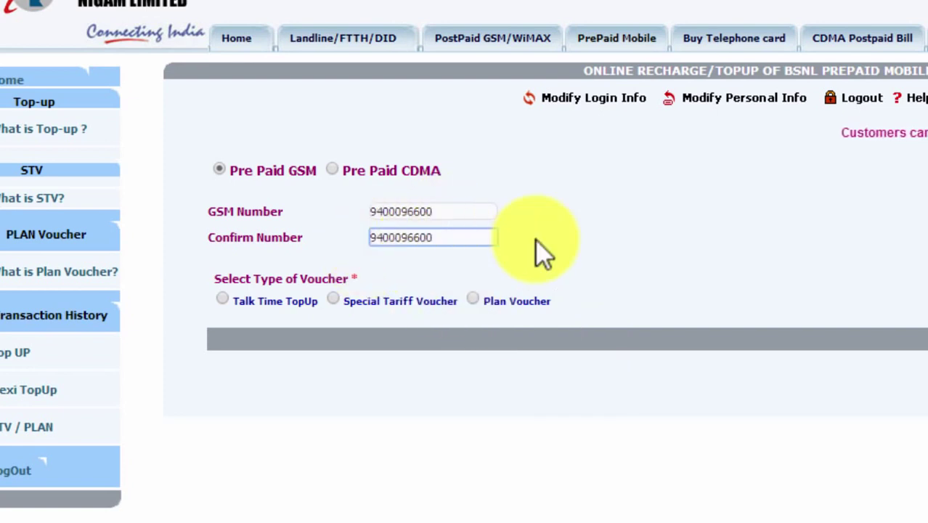
click(225, 300)
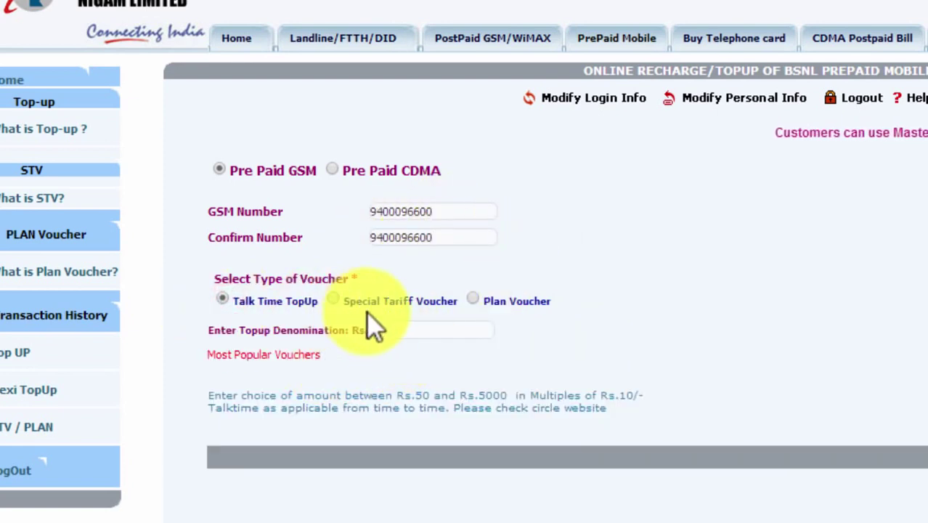
click(333, 299)
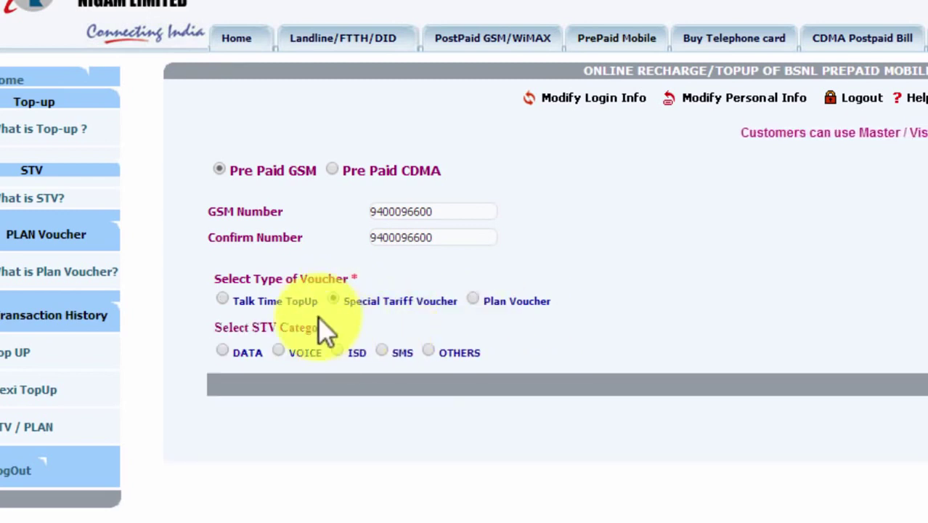
click(224, 352)
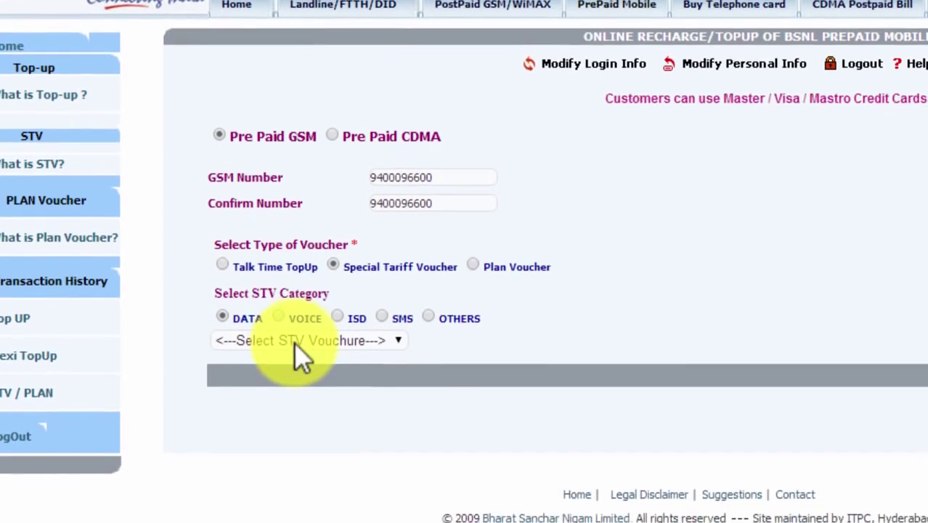
- Check the DATA_155 voucher, then select the VOICE_135 voucher (Rs 135, 30 days, 350 Min)
click(303, 338)
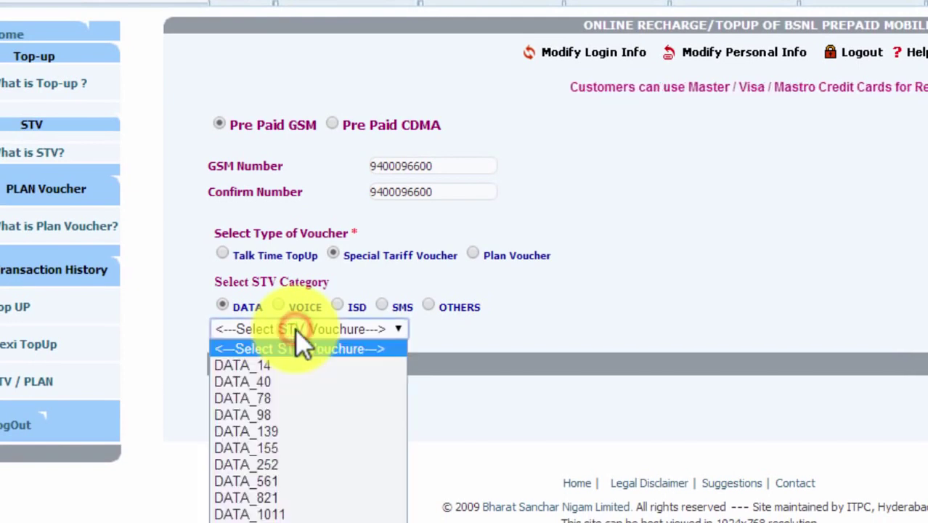
click(276, 446)
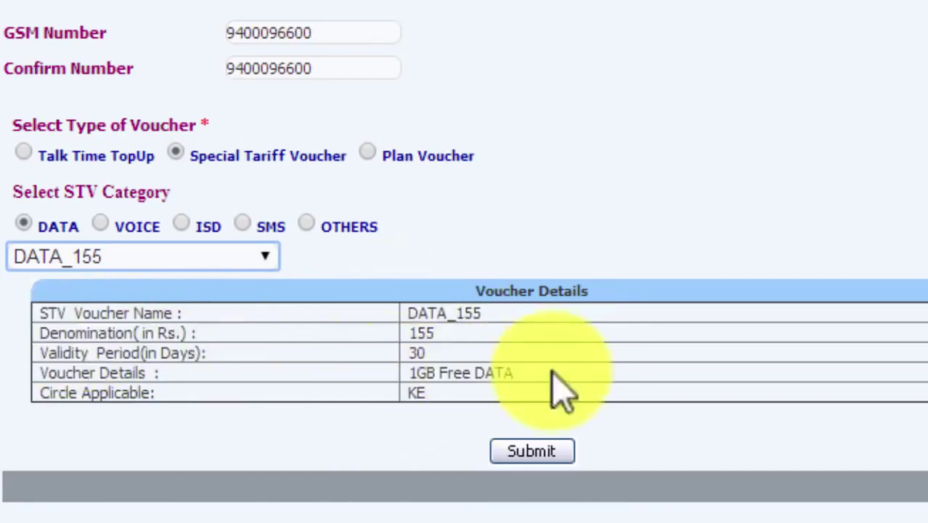
click(101, 223)
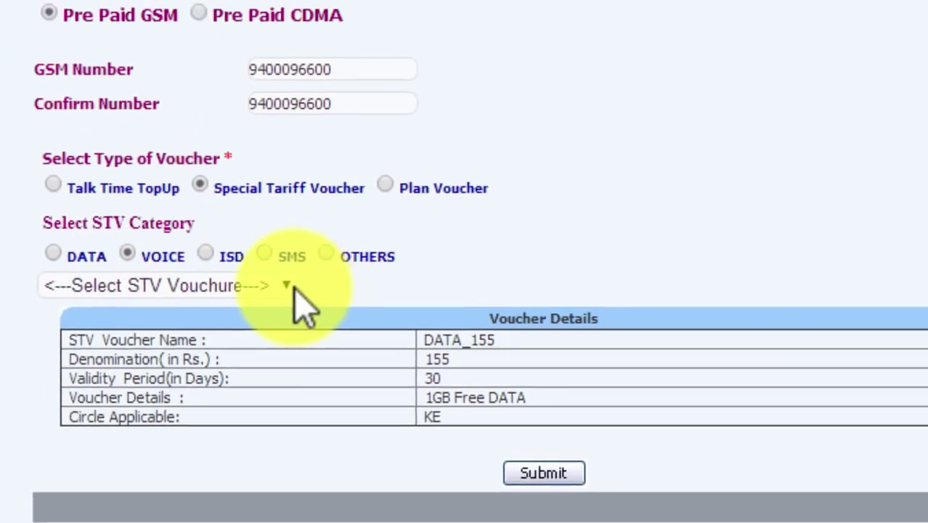
click(289, 287)
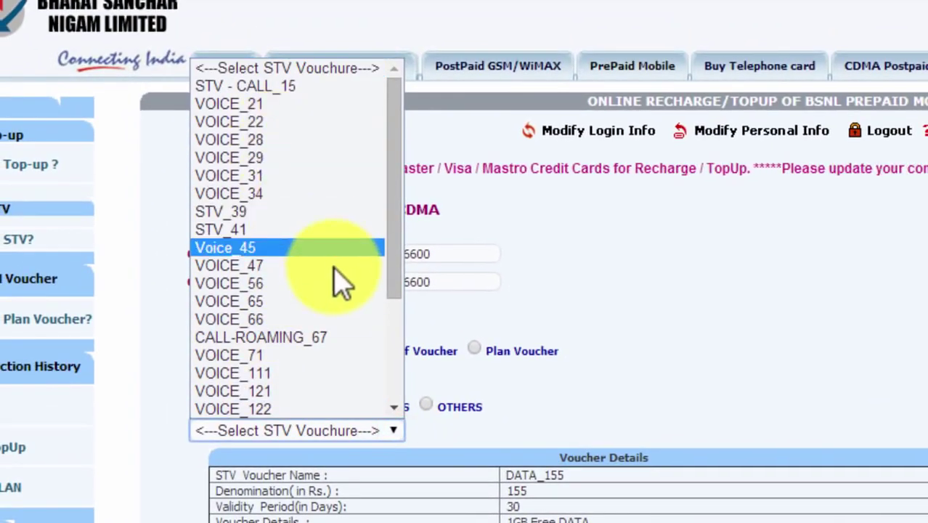
scroll(321, 332, down, 3)
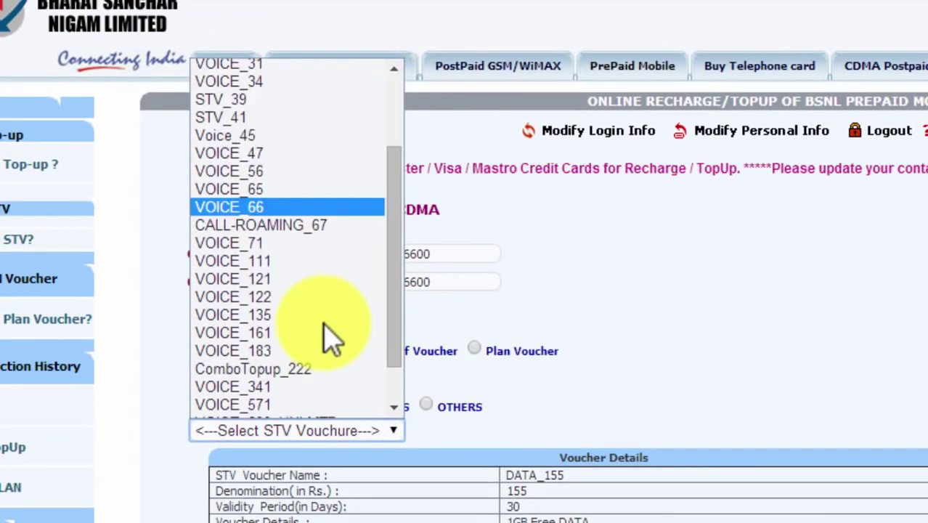
click(269, 267)
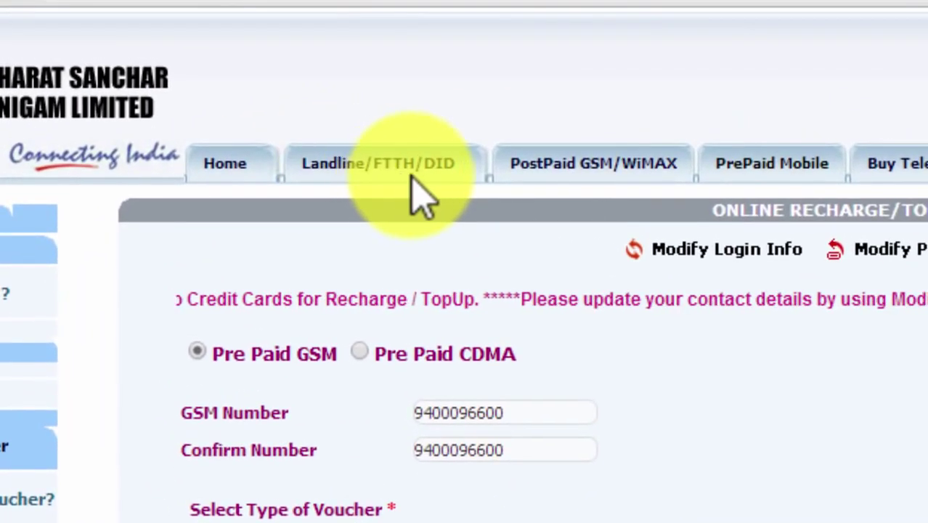
- Log in to the Landline/FTTH/DID section and open Manage PhoneAccounts, showing the KL circle account
click(407, 164)
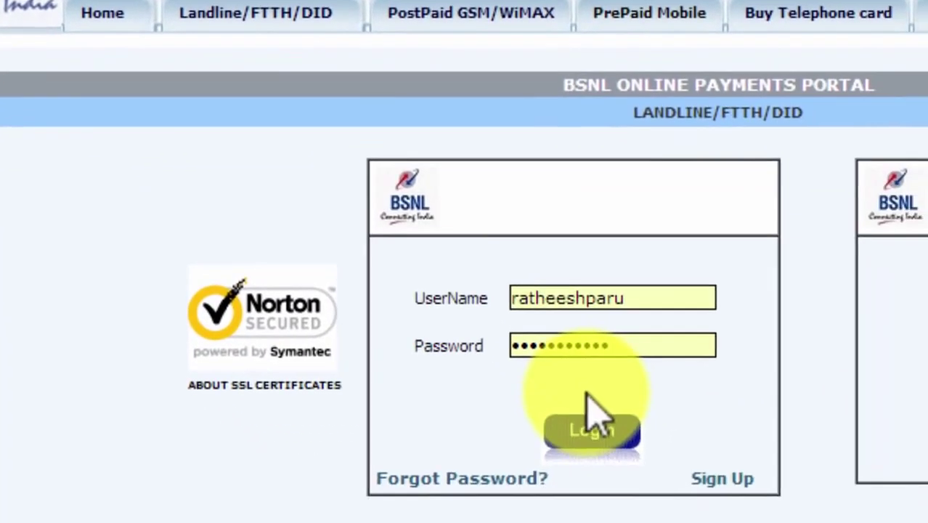
click(592, 429)
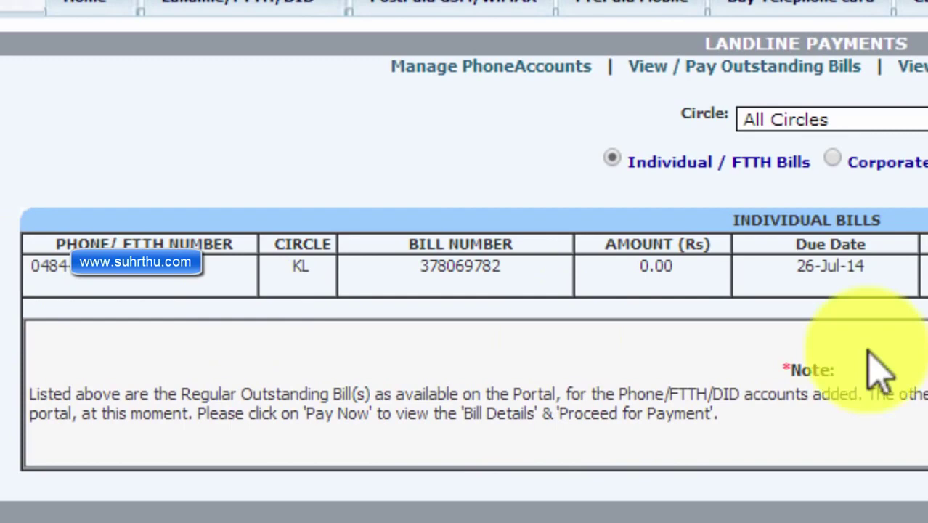
click(491, 67)
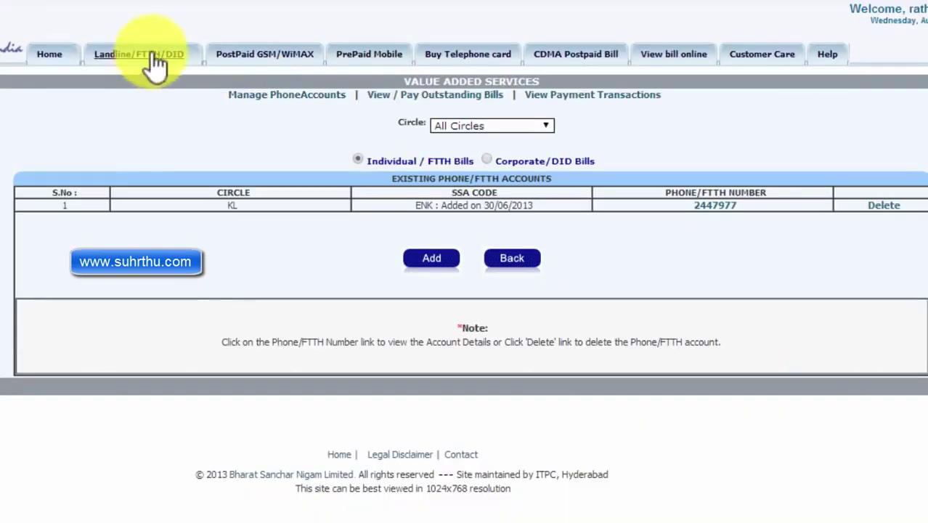
click(154, 63)
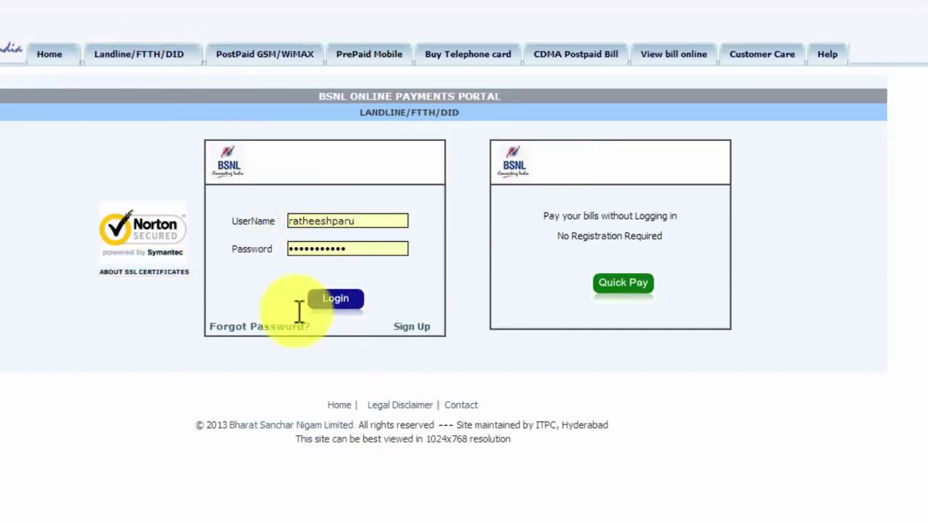
click(345, 299)
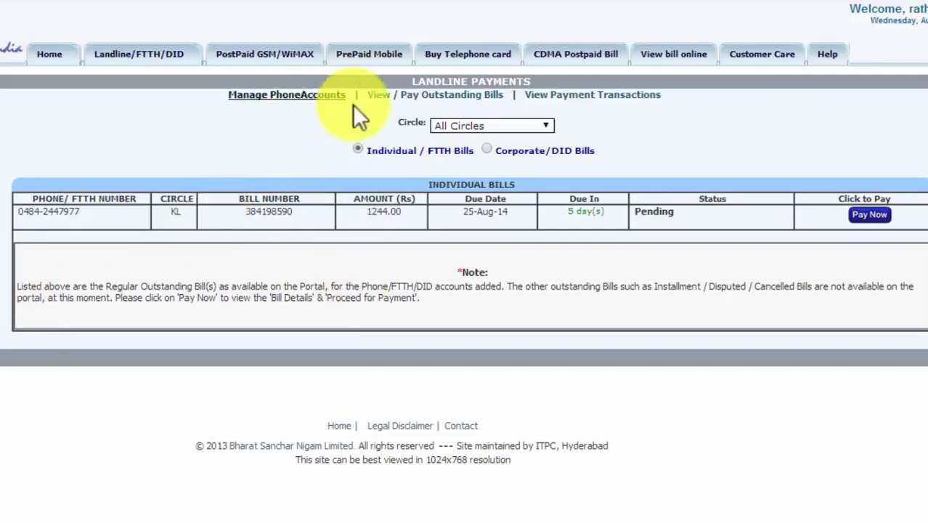
click(273, 95)
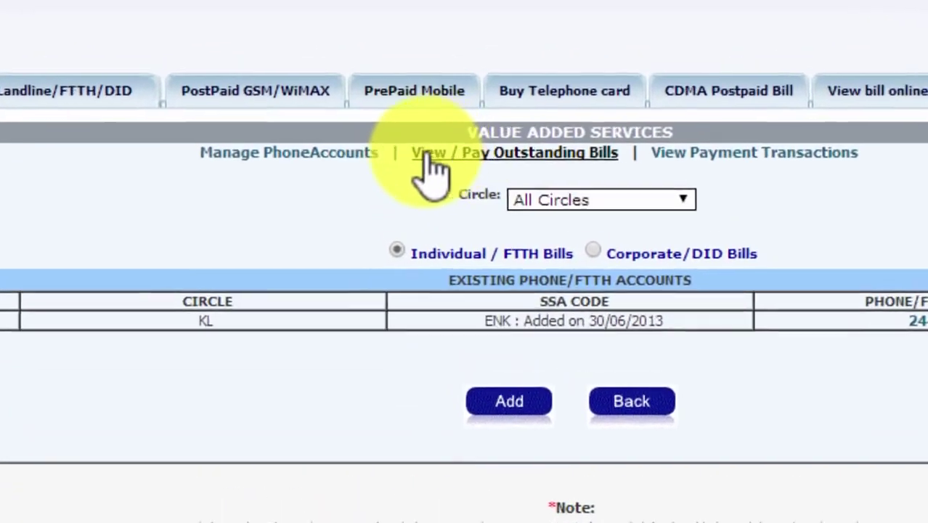
- List the outstanding landline bills and pay the pending 1244.00 bill due 25 Aug 14
click(374, 95)
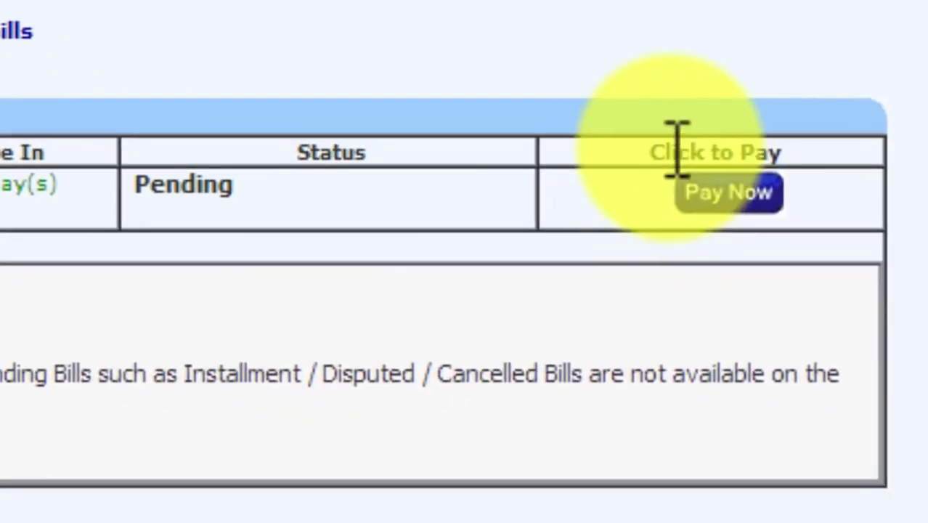
click(729, 193)
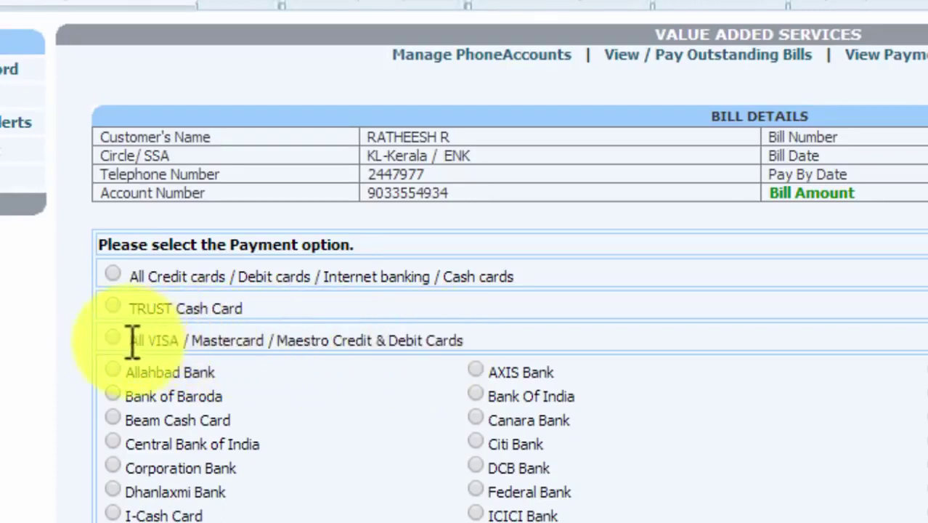
- Pick the All VISA / Mastercard / Maestro payment option and continue to the HDFC gateway
drag(130, 340, 485, 341)
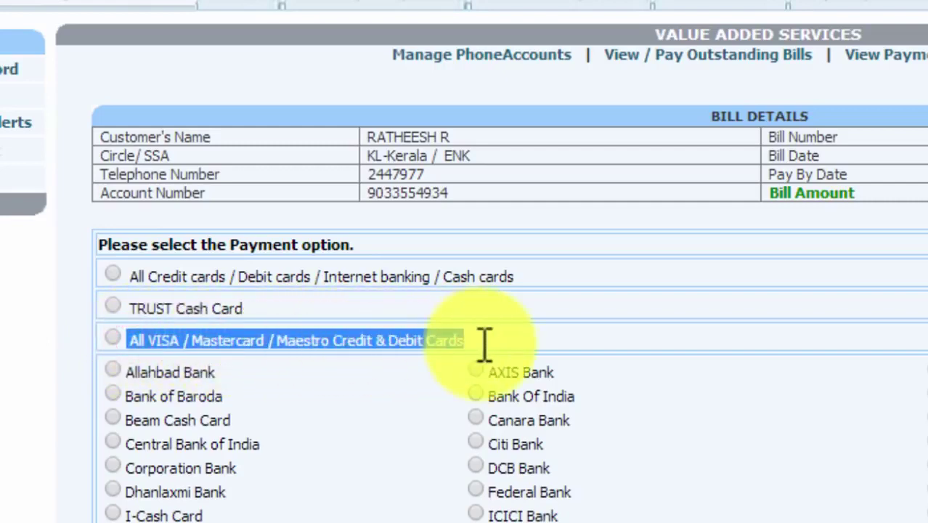
scroll(487, 356, down, 3)
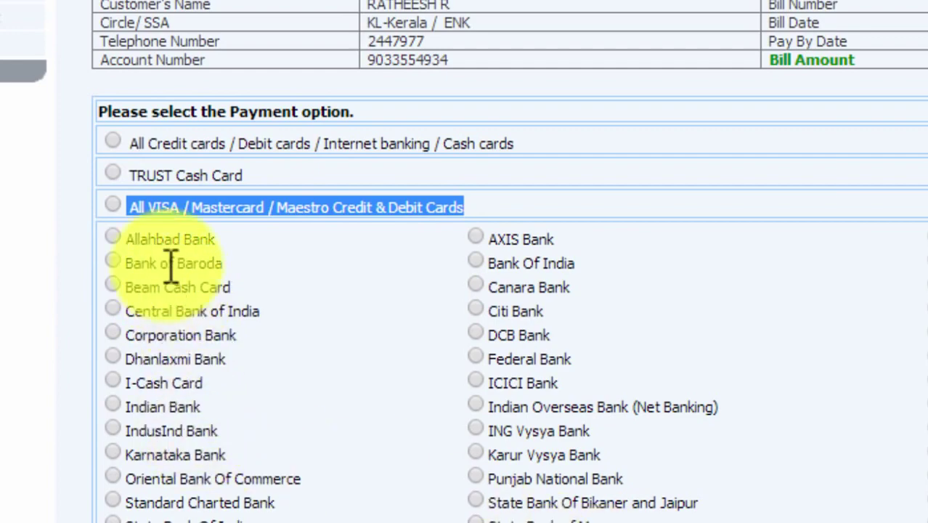
click(114, 206)
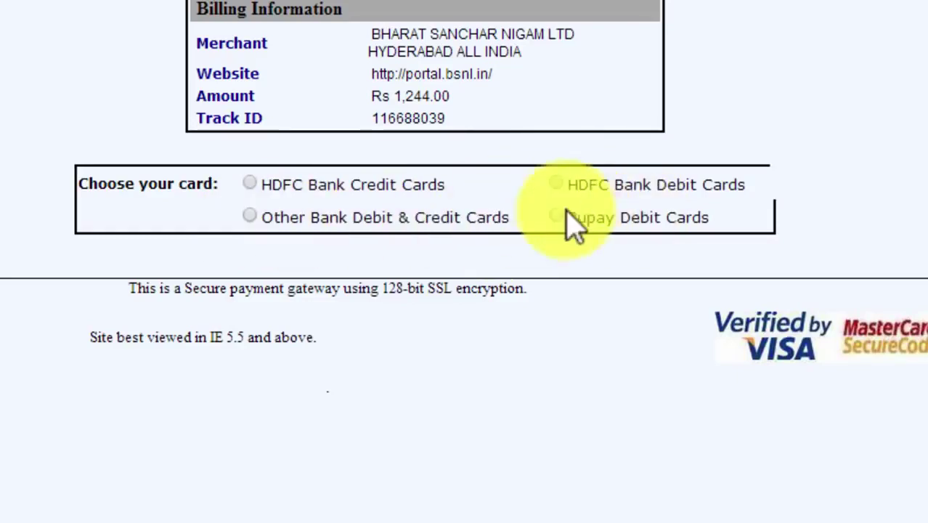
- Select HDFC Bank Debit Cards to reveal the card details form with captcha
click(556, 186)
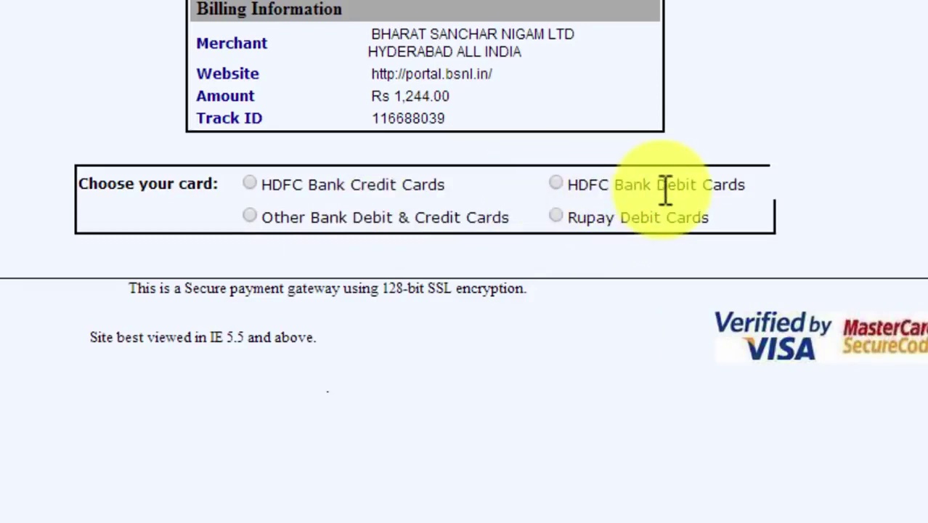
click(558, 187)
scroll(560, 199, down, 1)
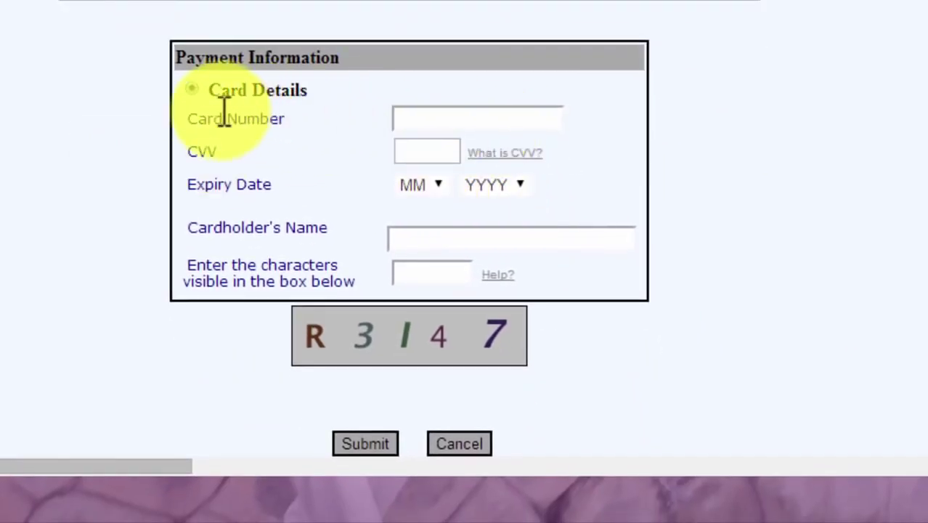
- Start entering the card number in the Card Number field
click(497, 122)
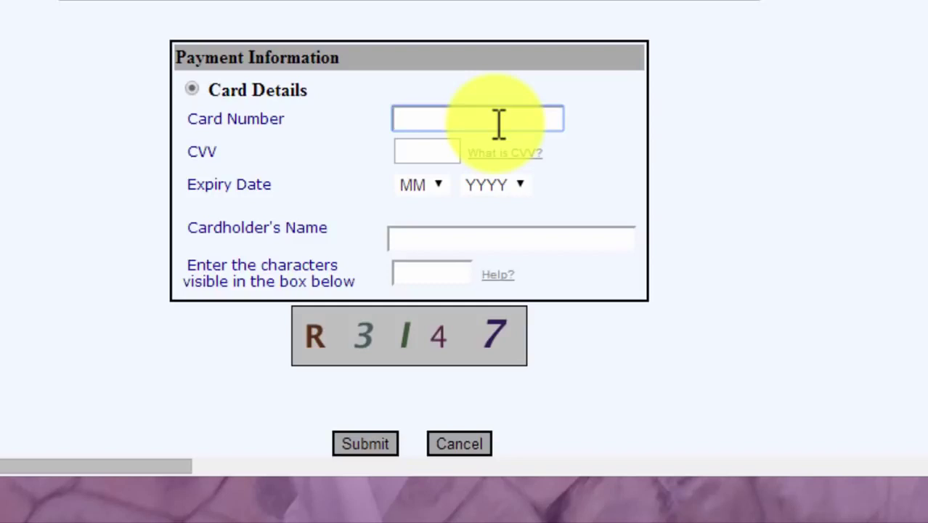
text(5264)
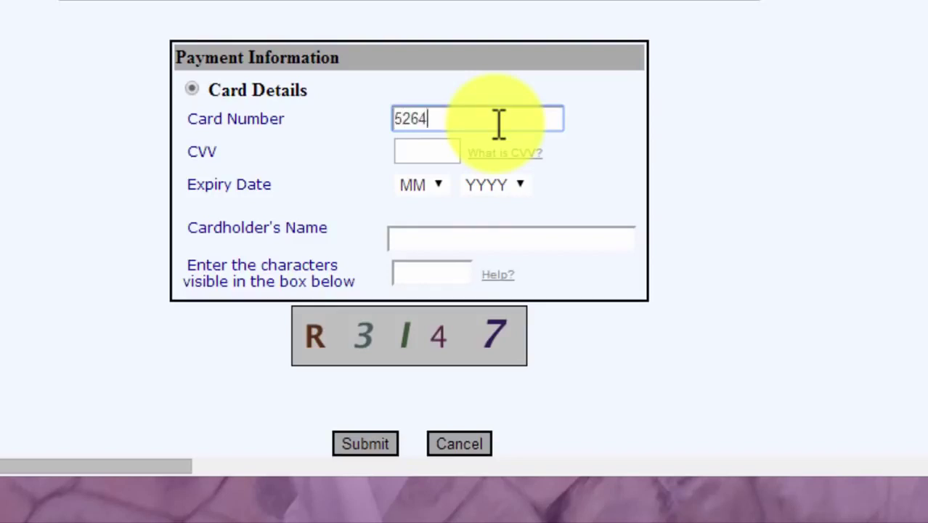